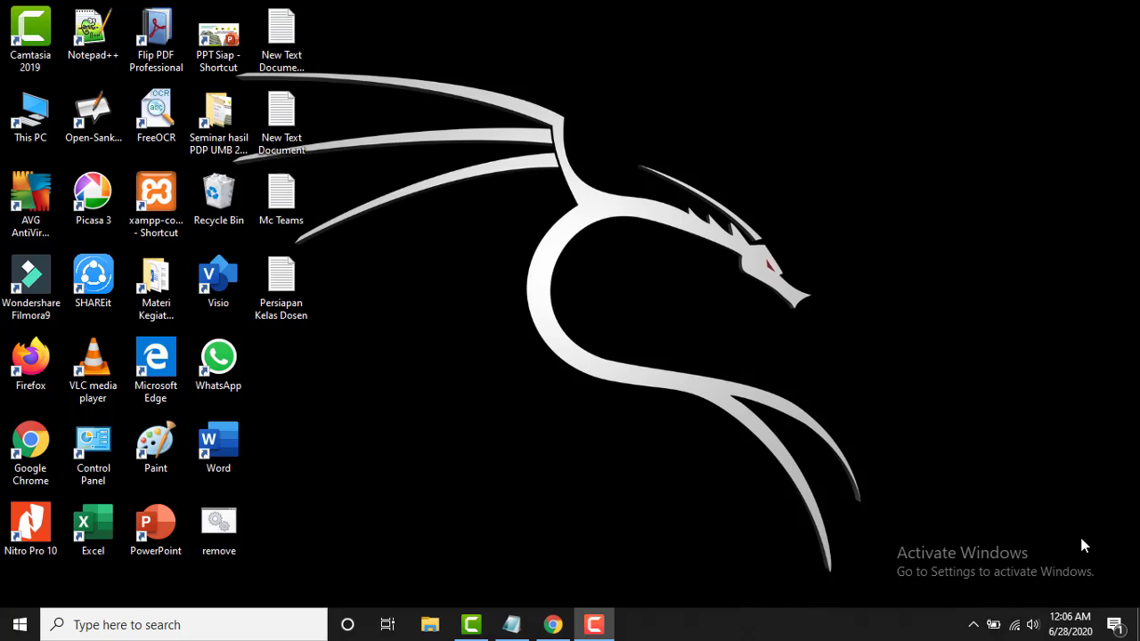
# In the Persiapan Kelas Dosen note in Notepad, delete the date and time stamp before the first-line heading, and minimize the note.
pyautogui.click(511, 624)
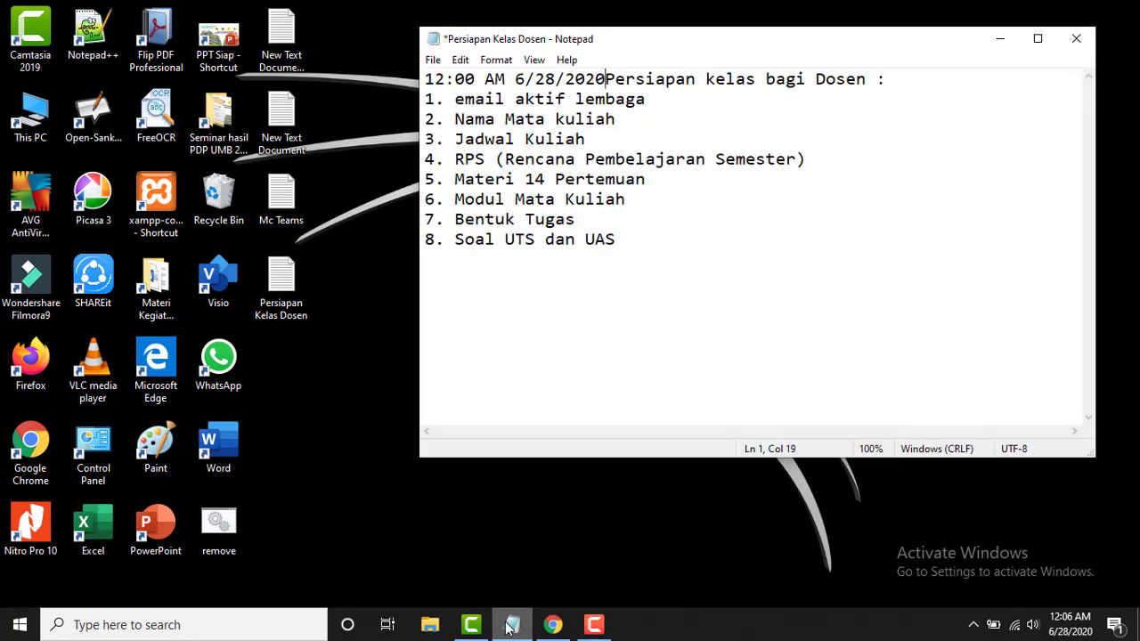
pyautogui.press('BackSpace')
pyautogui.press('BackSpace')
pyautogui.press('BackSpace')
pyautogui.press('BackSpace')
pyautogui.press('BackSpace')
pyautogui.press('BackSpace')
pyautogui.press('BackSpace')
pyautogui.press('BackSpace')
pyautogui.press('BackSpace')
pyautogui.press('BackSpace')
pyautogui.press('BackSpace')
pyautogui.press('BackSpace')
pyautogui.press('BackSpace')
pyautogui.press('BackSpace')
pyautogui.press('BackSpace')
pyautogui.press('BackSpace')
pyautogui.press('BackSpace')
pyautogui.press('BackSpace')
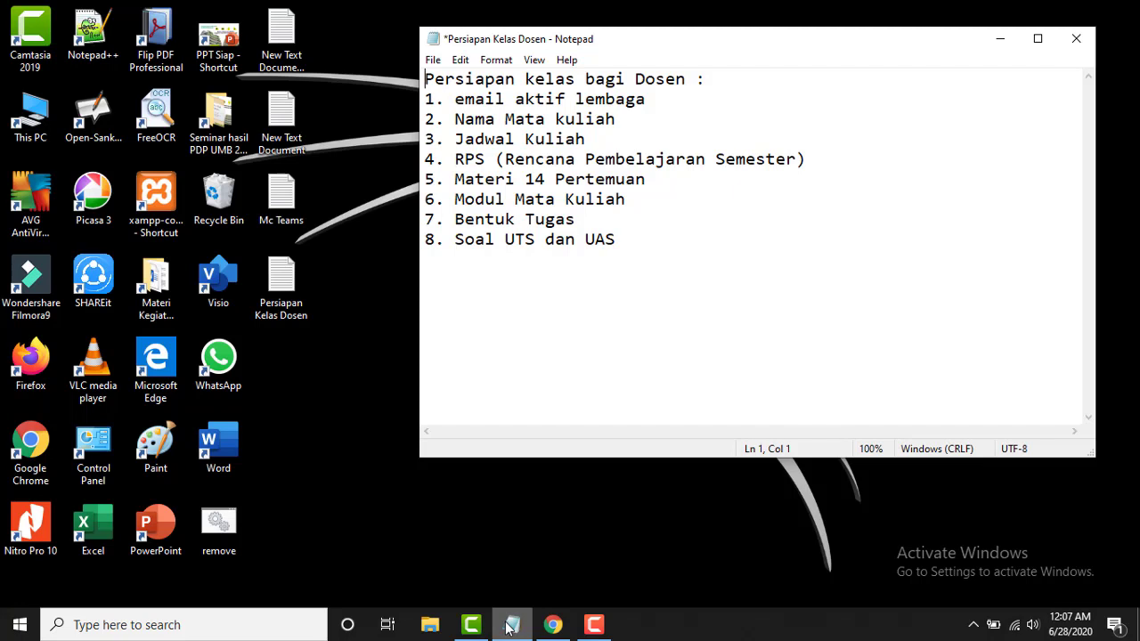
pyautogui.click(510, 626)
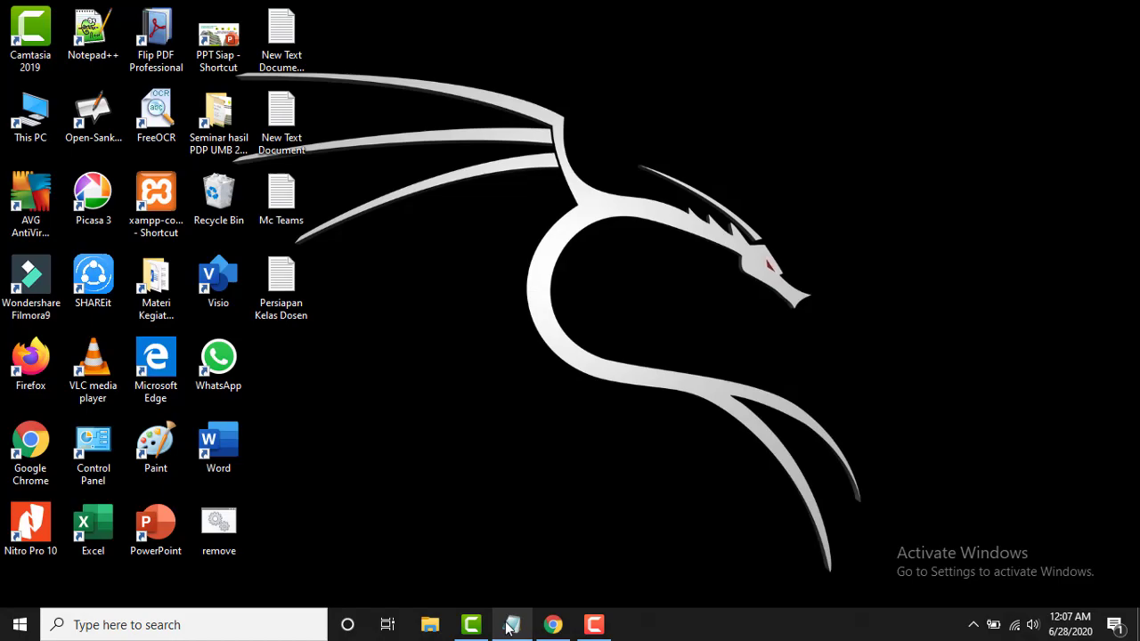
# In Chrome, go to classroom.google.com and open the Dasar Pemrograman Web (SI 2A) class.
pyautogui.click(553, 626)
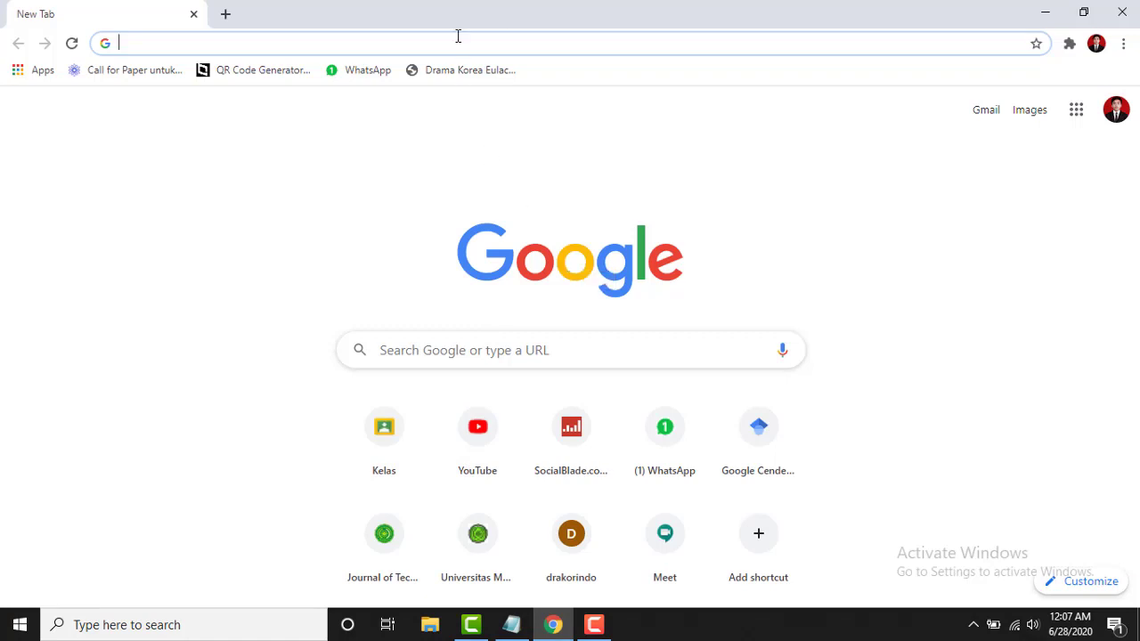
pyautogui.click(337, 46)
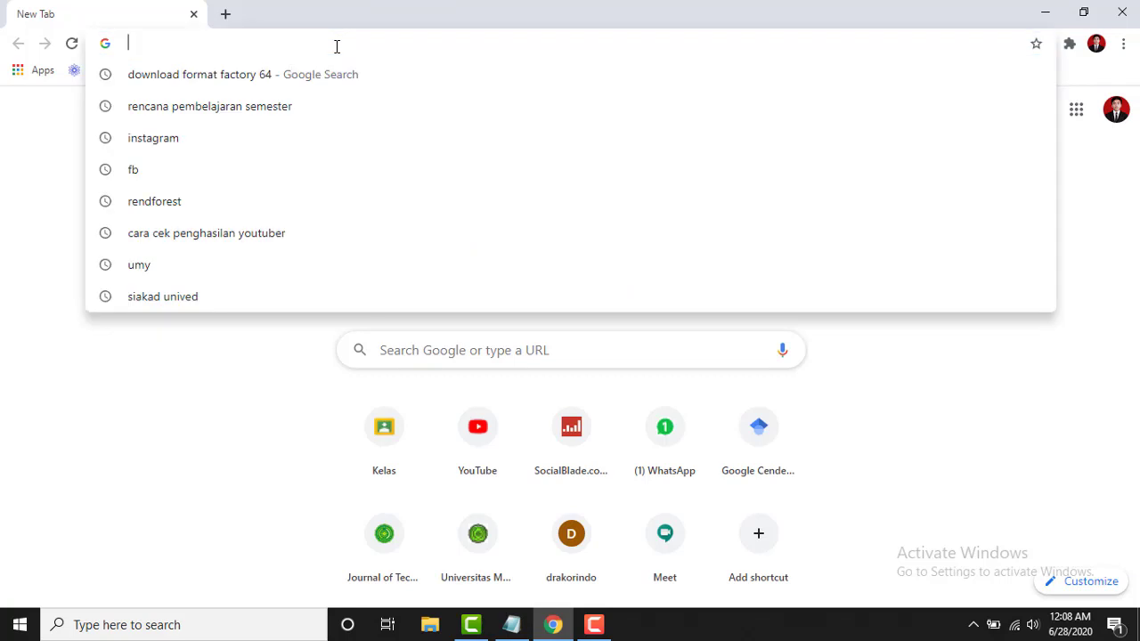
pyautogui.write('classroom.google.com')
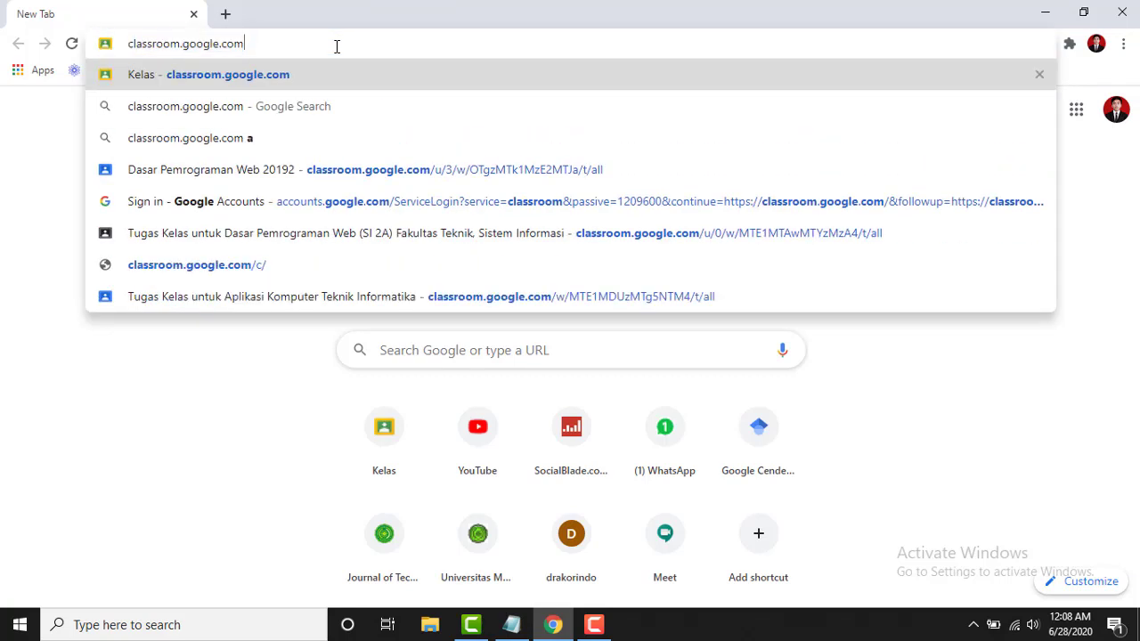
pyautogui.press('Return')
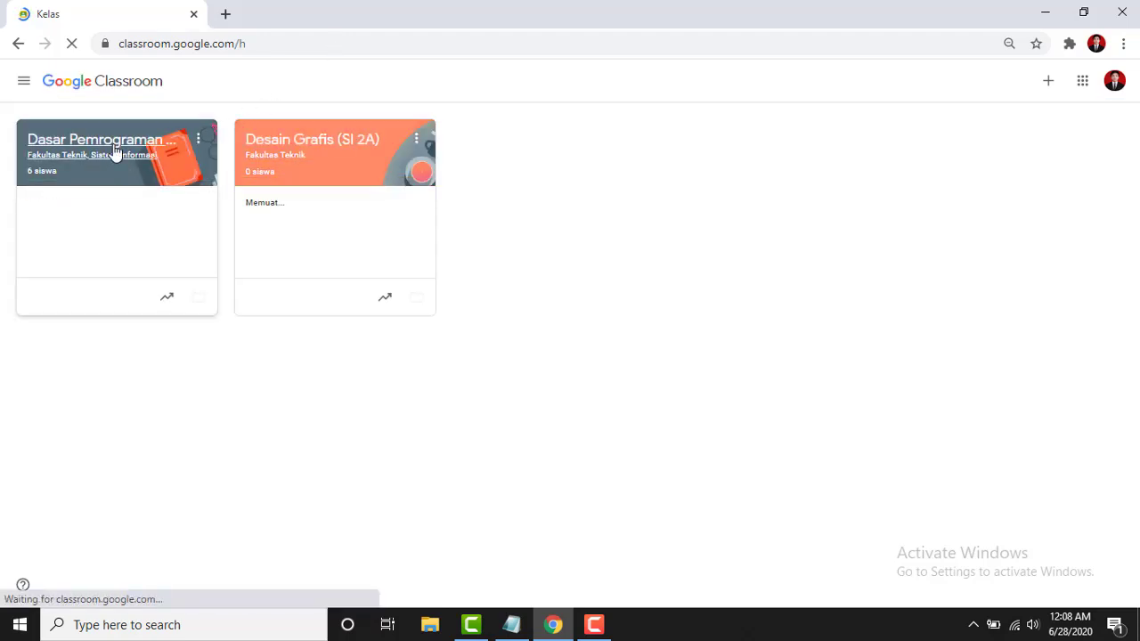
pyautogui.click(114, 153)
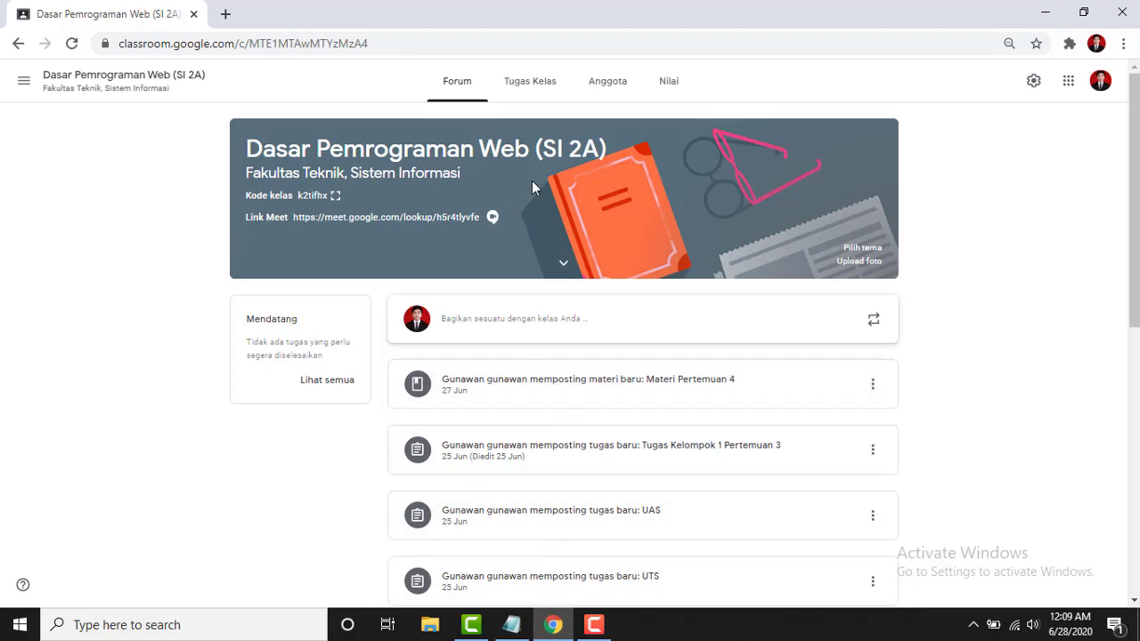
# Look through the class's Tugas Kelas topics from Materi to UAS, its Anggota list and its Nilai page.
pyautogui.click(510, 93)
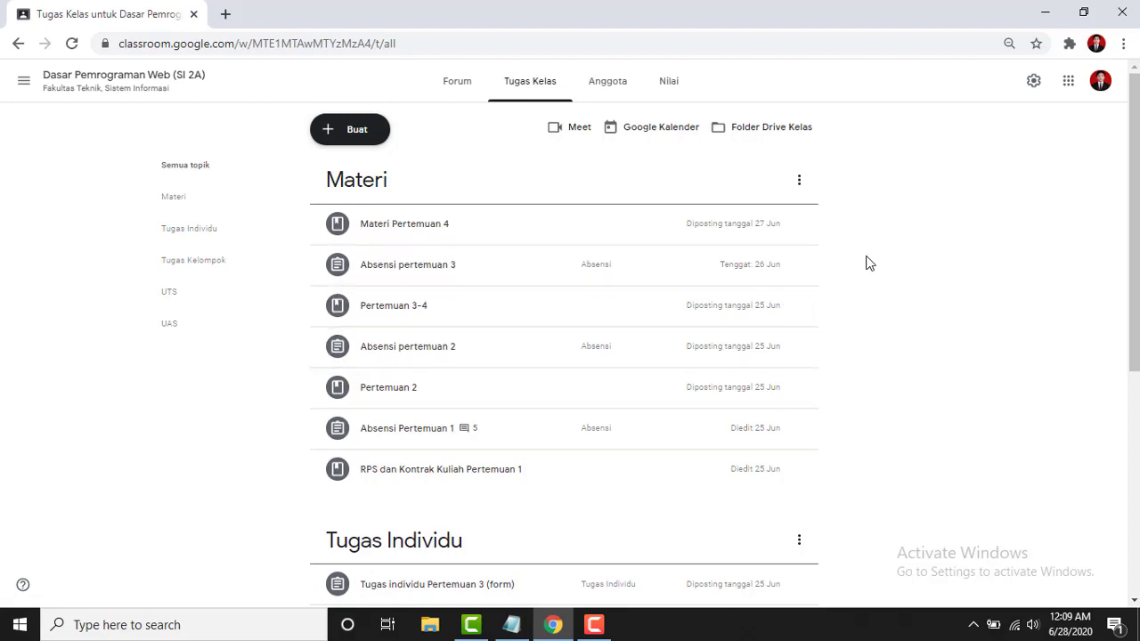
pyautogui.scroll(-3, 1137, 190)
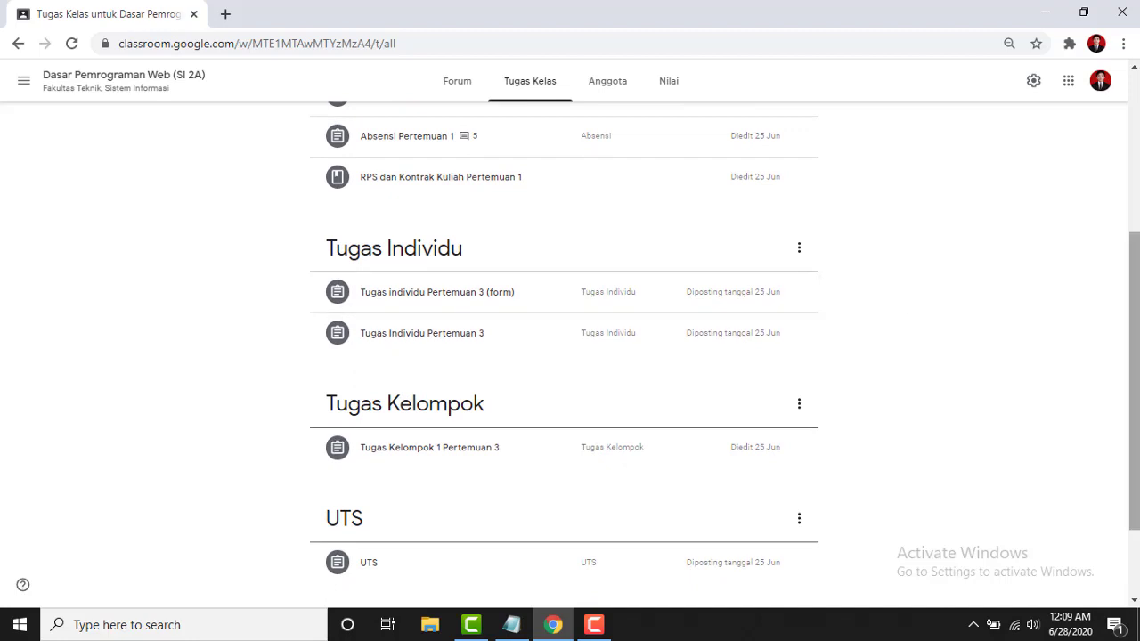
pyautogui.scroll(-1, 1137, 284)
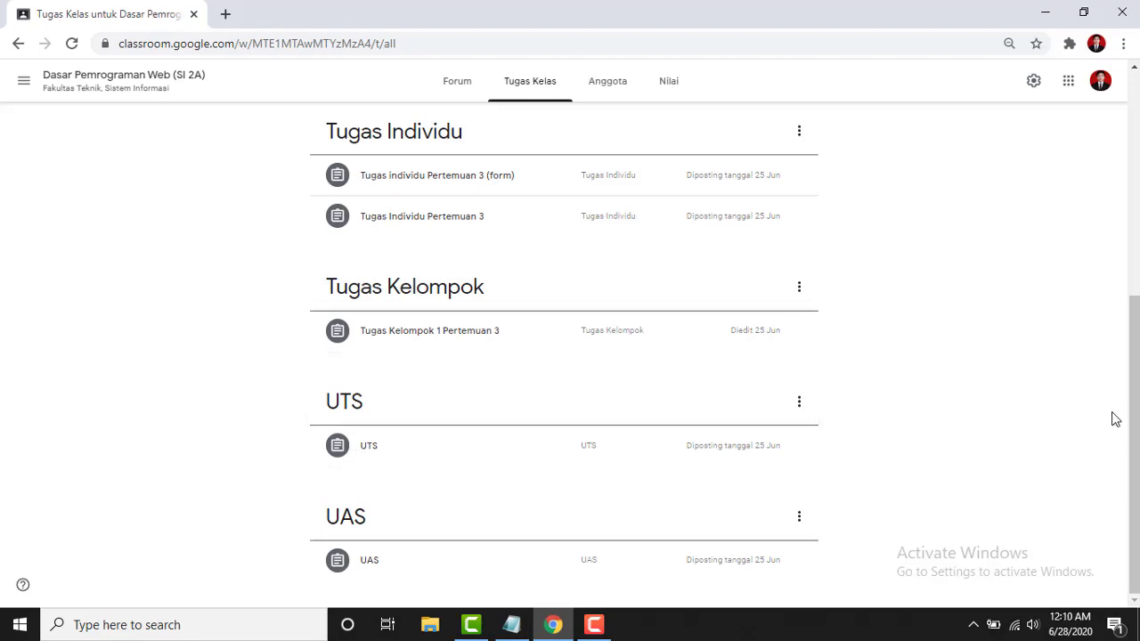
pyautogui.click(608, 96)
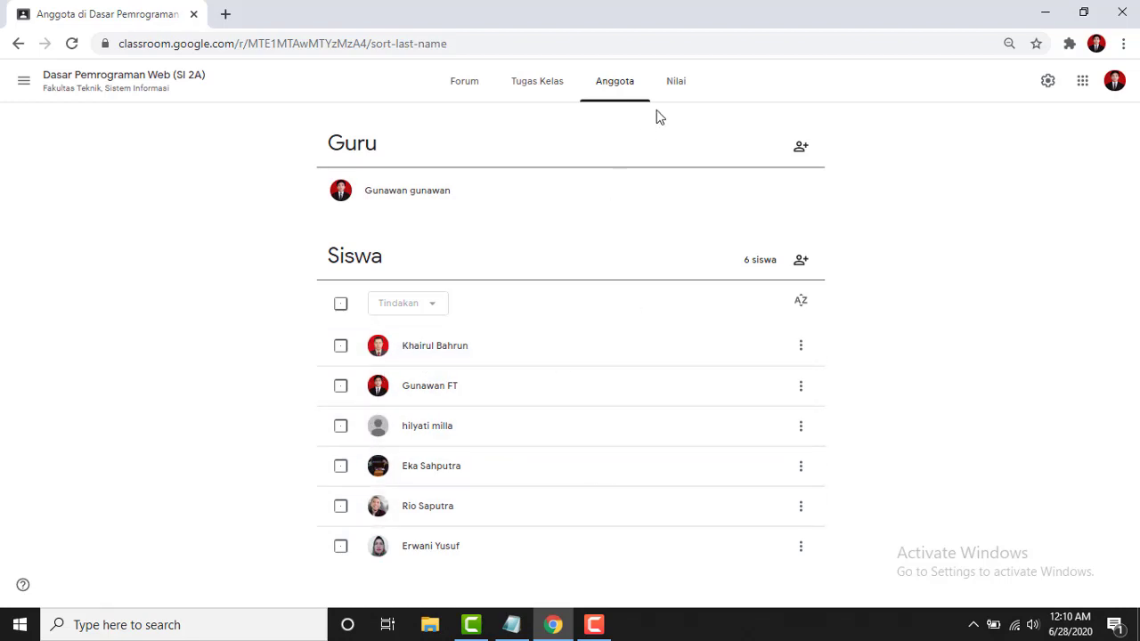
pyautogui.click(677, 97)
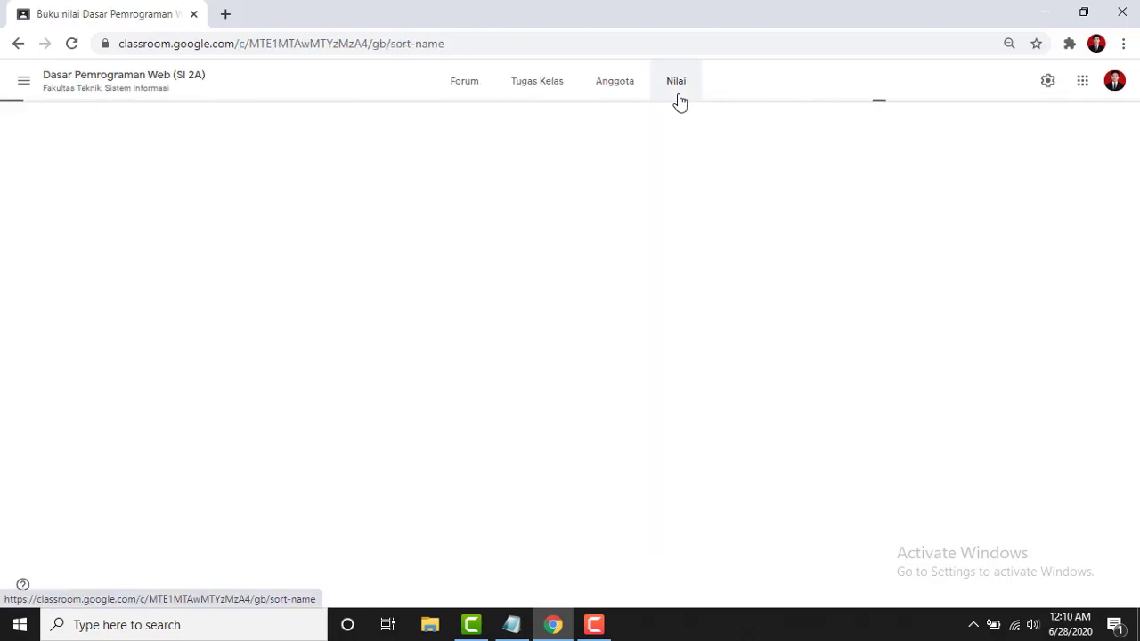